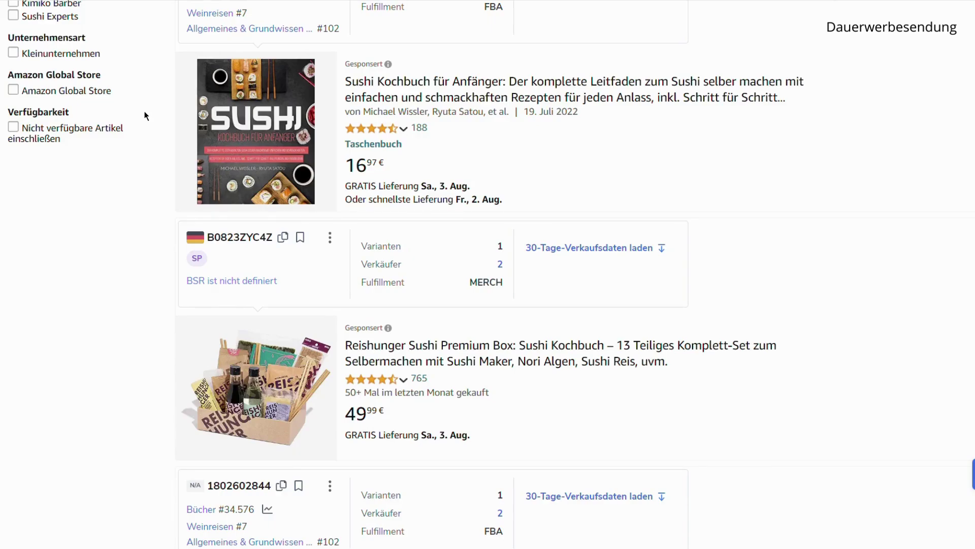
Step: Open the product page of the book "Sushi Kochbuch für Anfänger" from the Amazon search results
scroll(146, 116, down, 10)
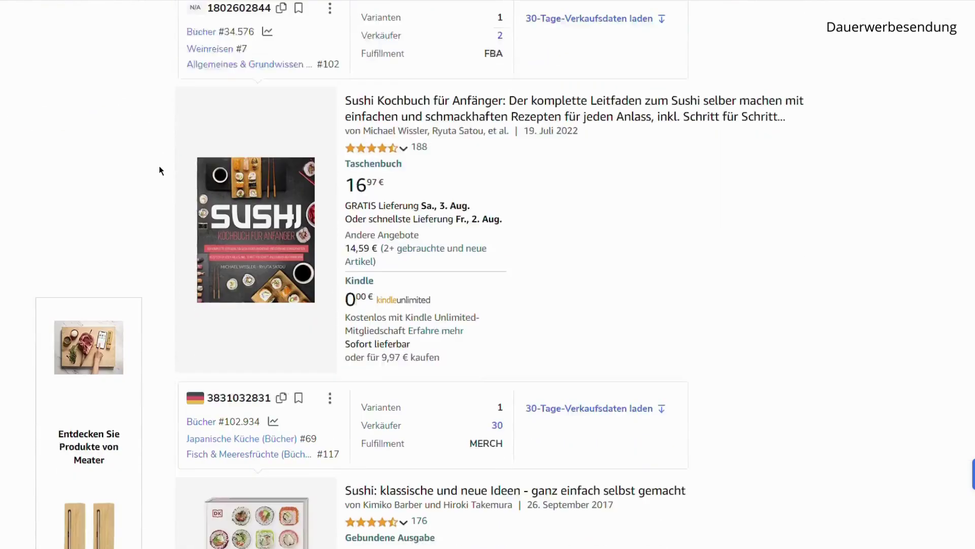
scroll(190, 161, up, 4)
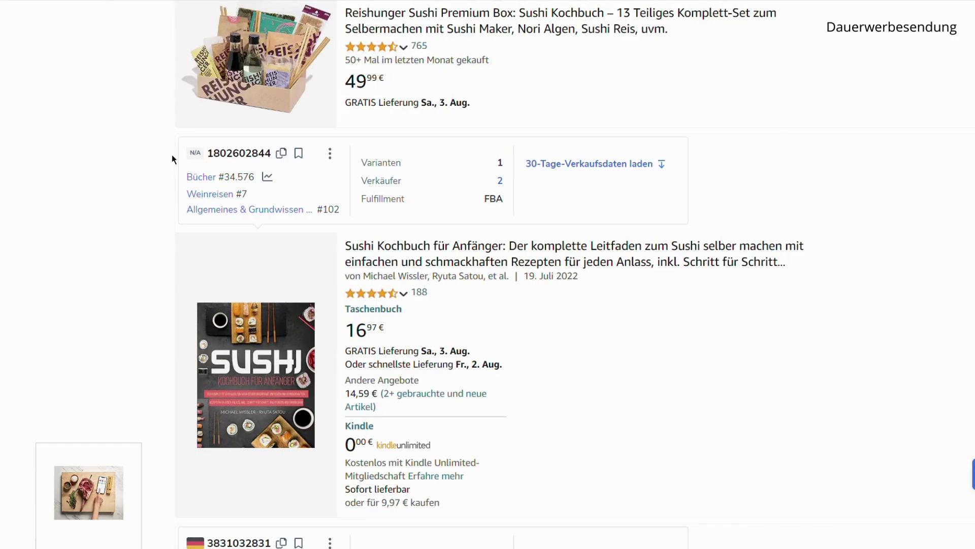
click(375, 260)
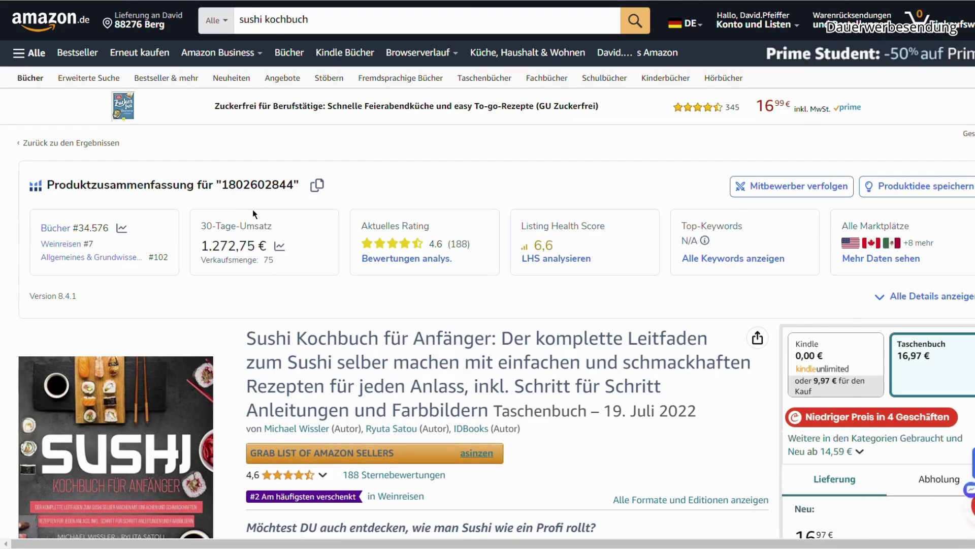
Step: Look through the book's product page and copy its ISBN-10 from the product information section
scroll(254, 209, down, 1)
scroll(254, 213, down, 10)
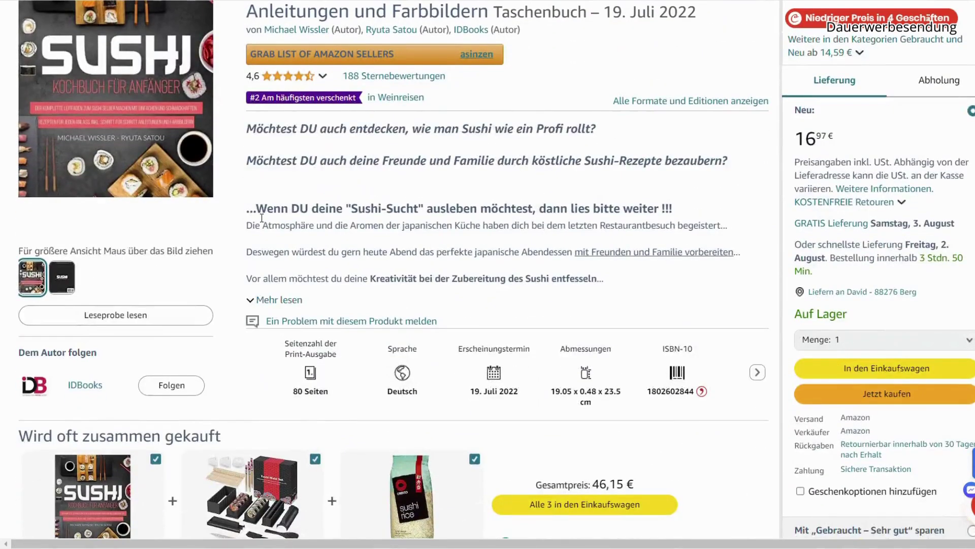
scroll(255, 212, down, 4)
scroll(259, 216, up, 10)
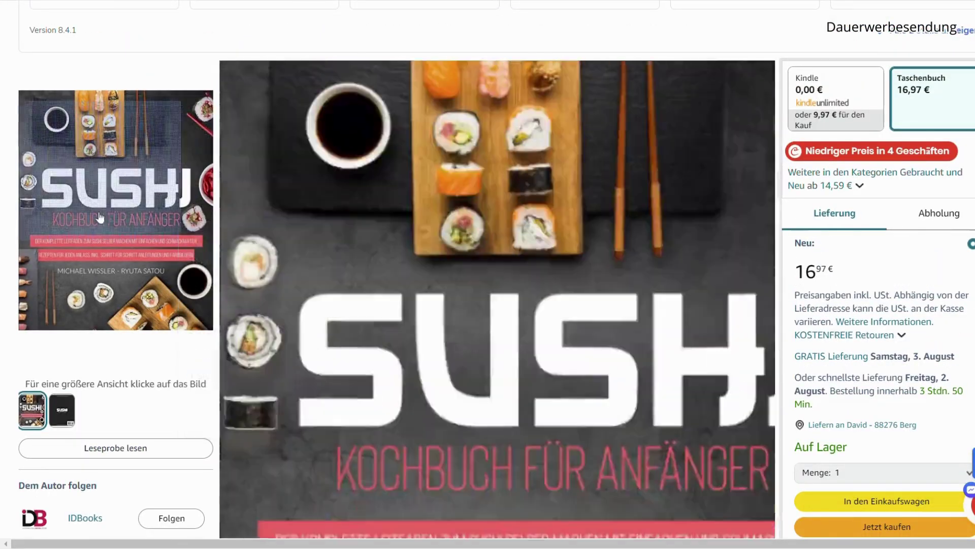
scroll(286, 296, down, 4)
scroll(286, 295, down, 20)
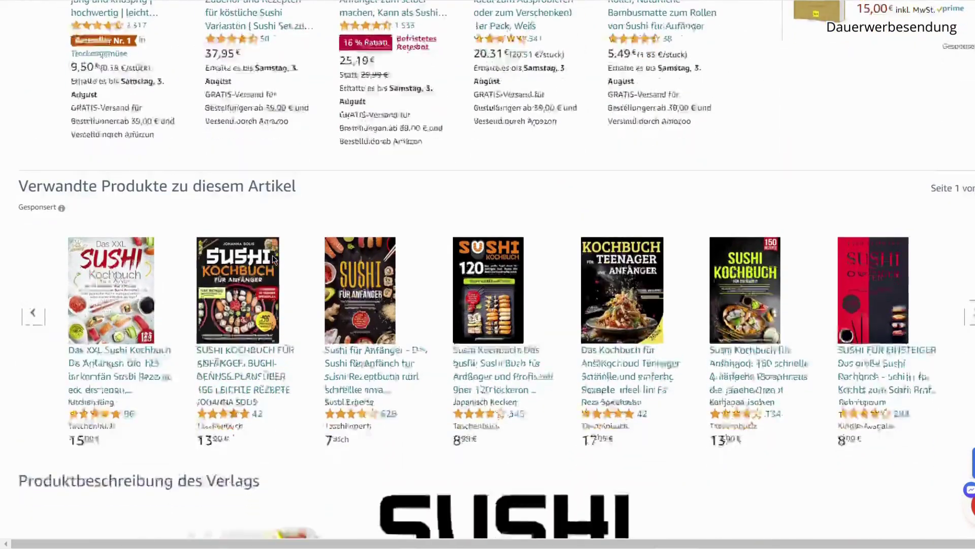
scroll(273, 259, down, 20)
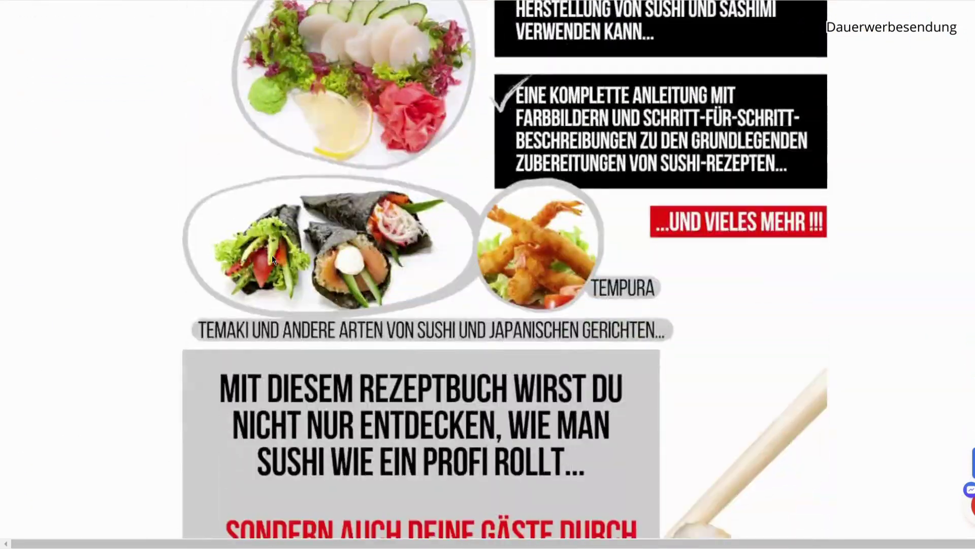
scroll(151, 261, up, 1)
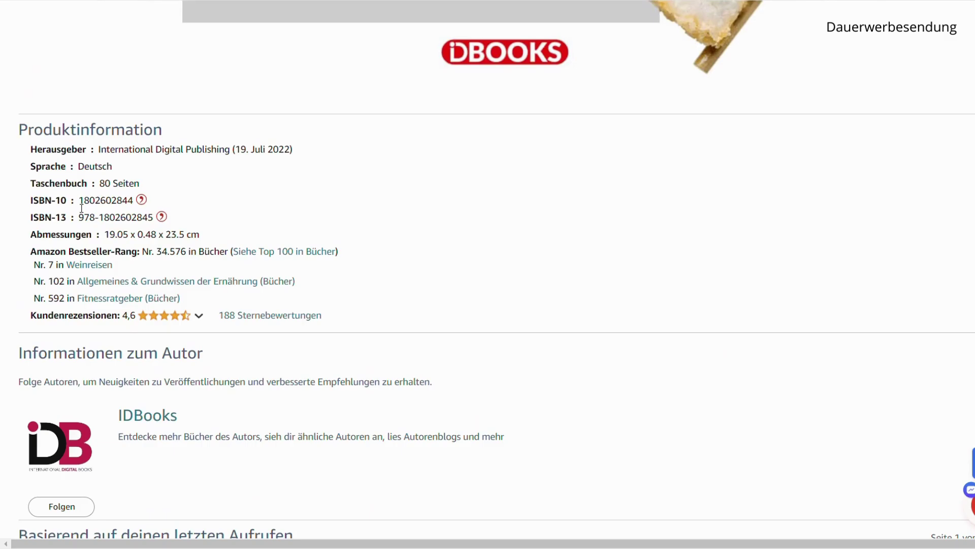
drag(82, 208, 99, 208)
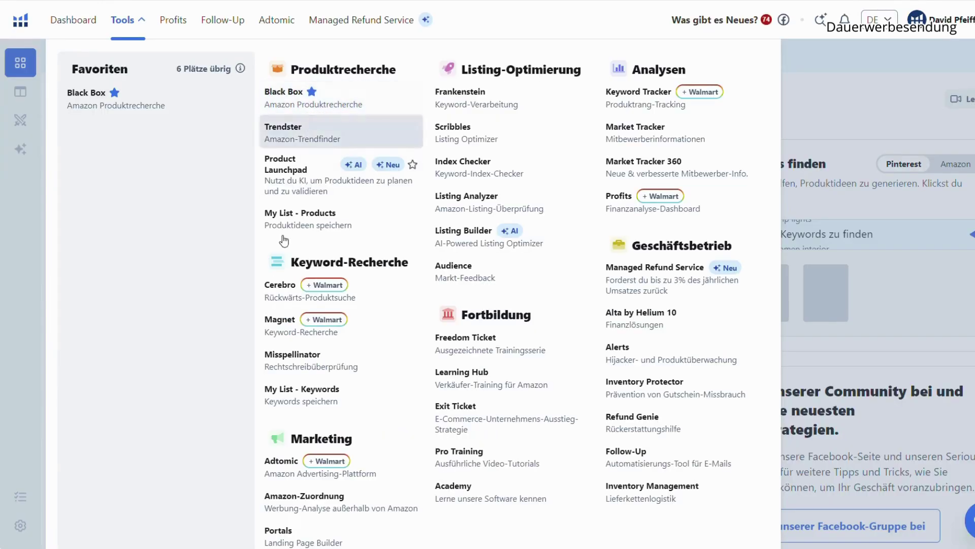
click(285, 298)
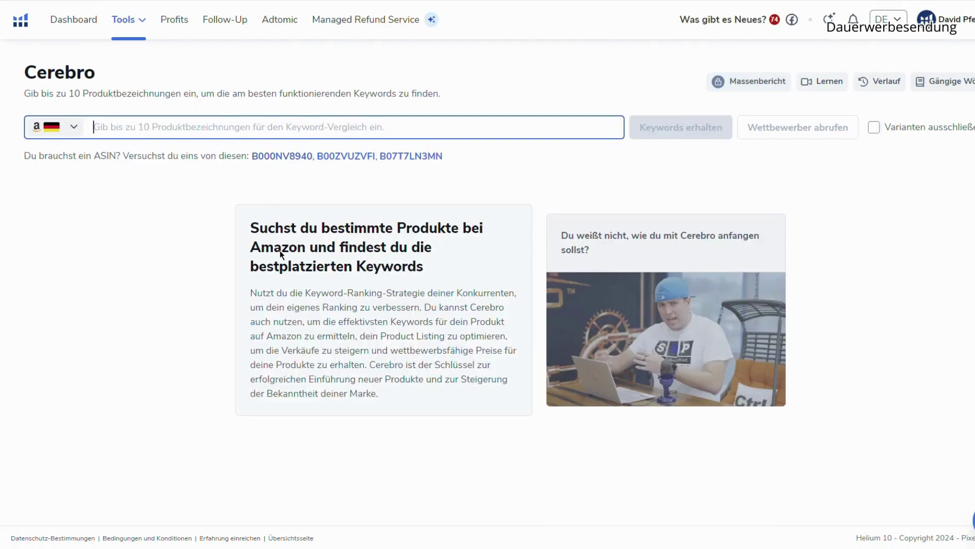
key(ctrl+v)
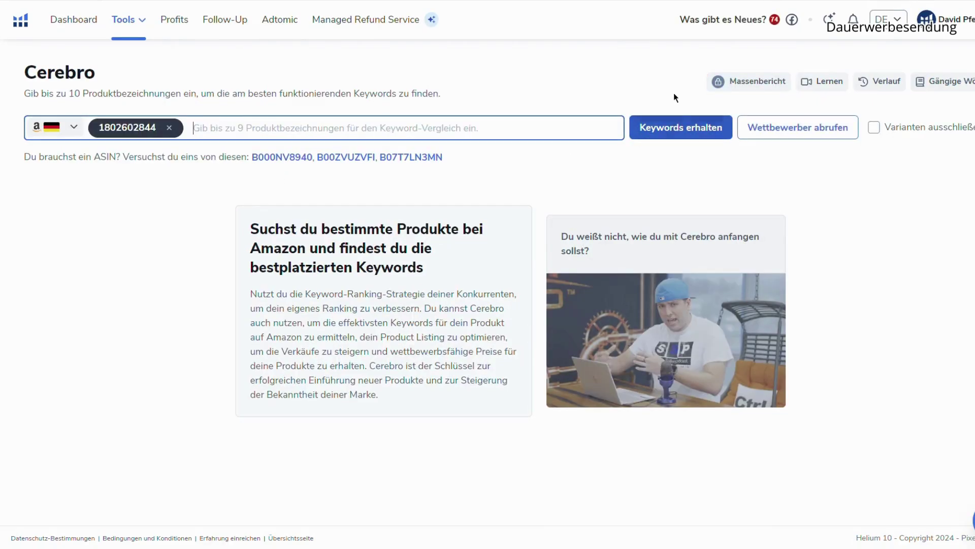
click(679, 137)
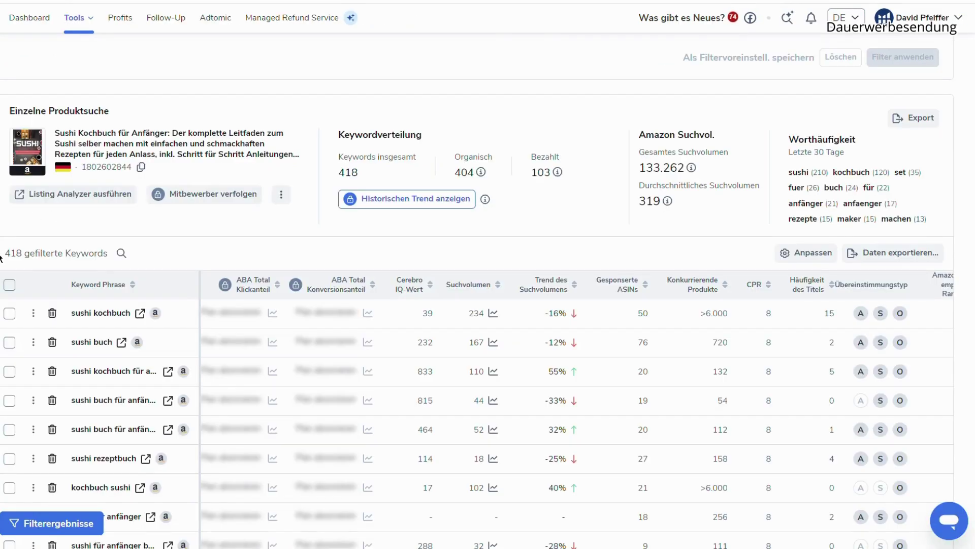
Step: Examine the Cerebro keyword table for the sushi cookbook, including IQ score, search volume, trend, competing products and rank columns
scroll(127, 290, down, 3)
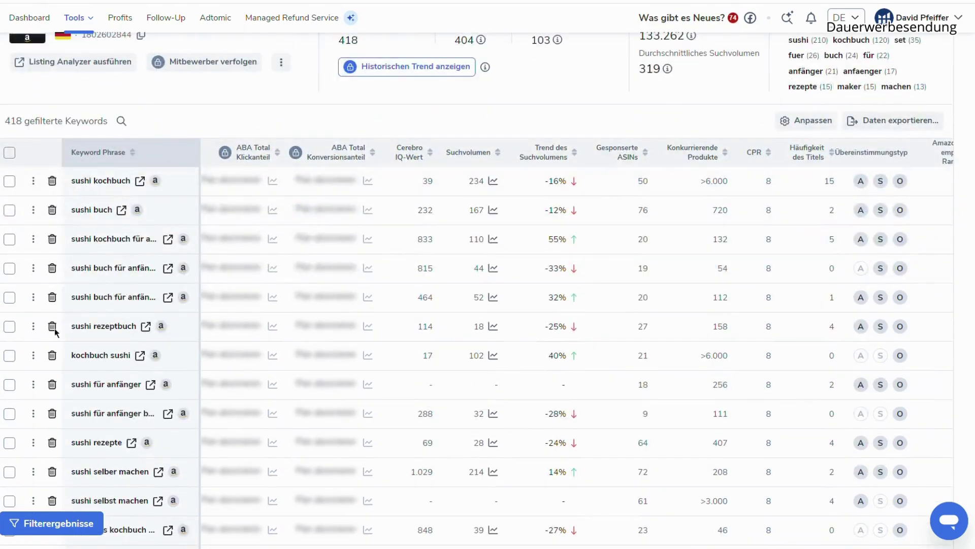
scroll(108, 261, down, 6)
scroll(108, 260, down, 3)
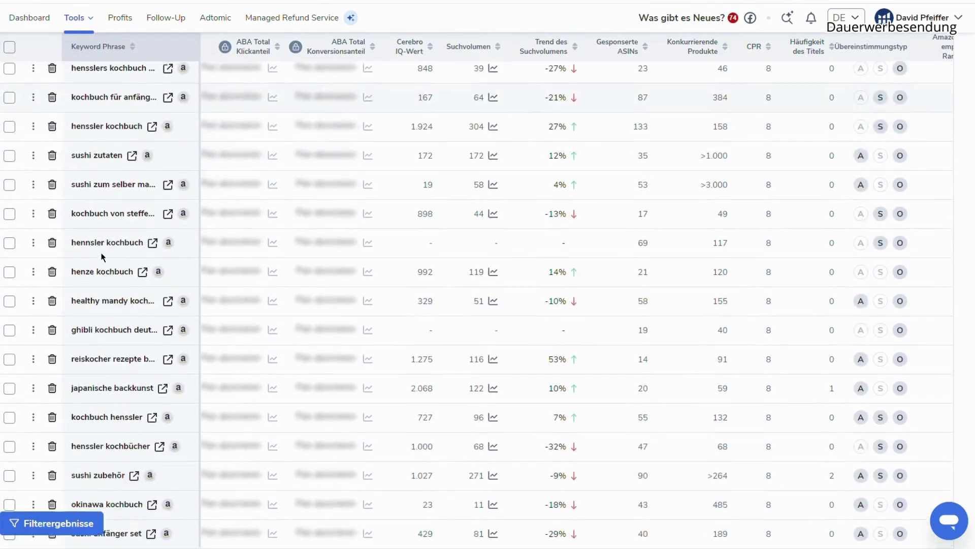
scroll(101, 252, up, 12)
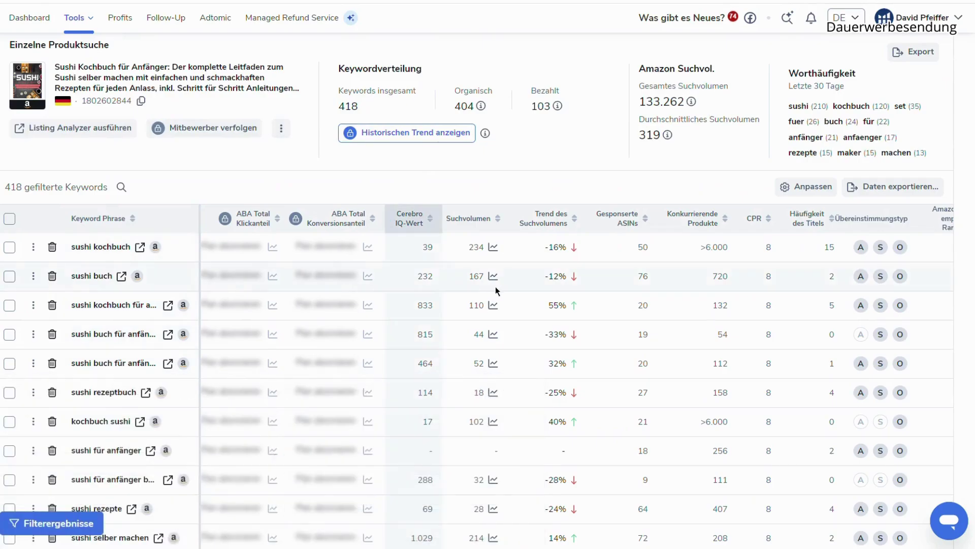
scroll(498, 288, right, 4)
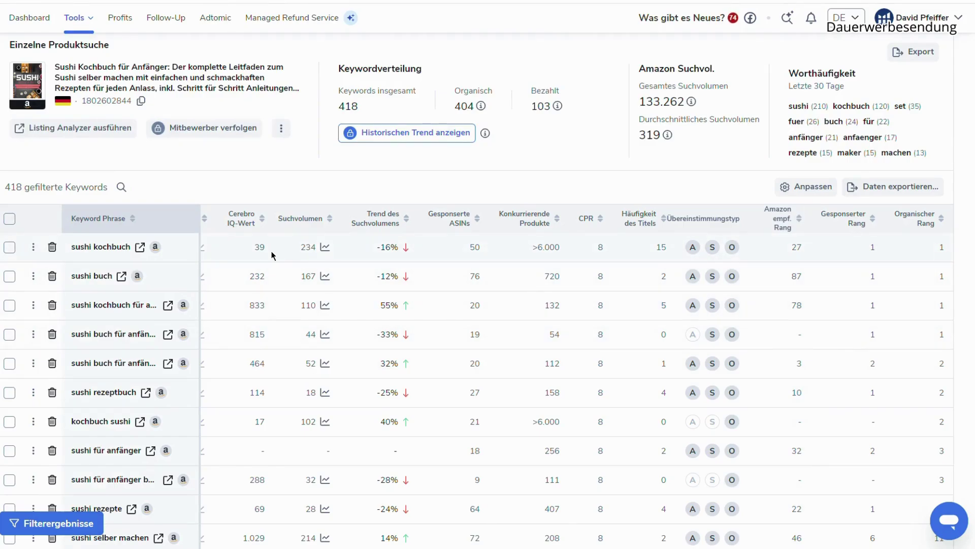
scroll(273, 254, left, 3)
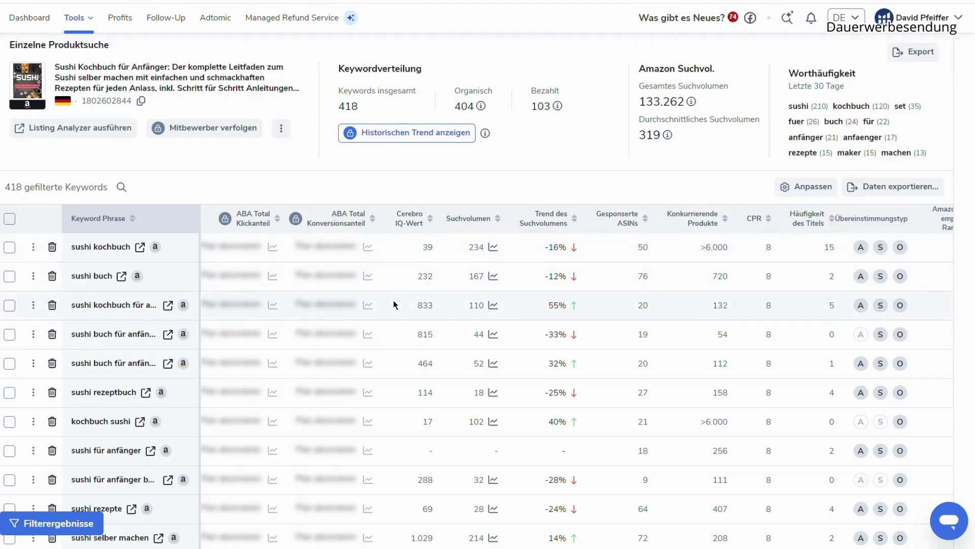
mouse_move(427, 223)
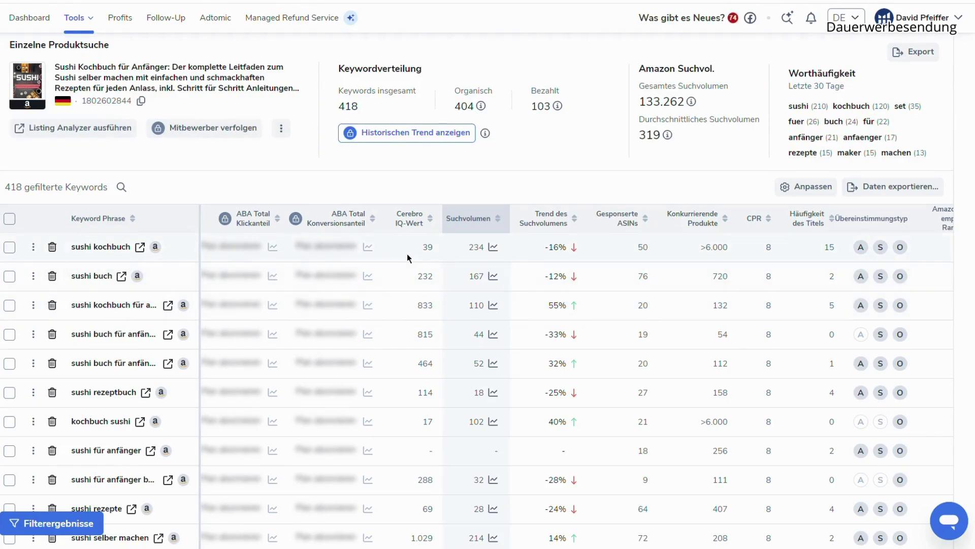
scroll(409, 269, down, 1)
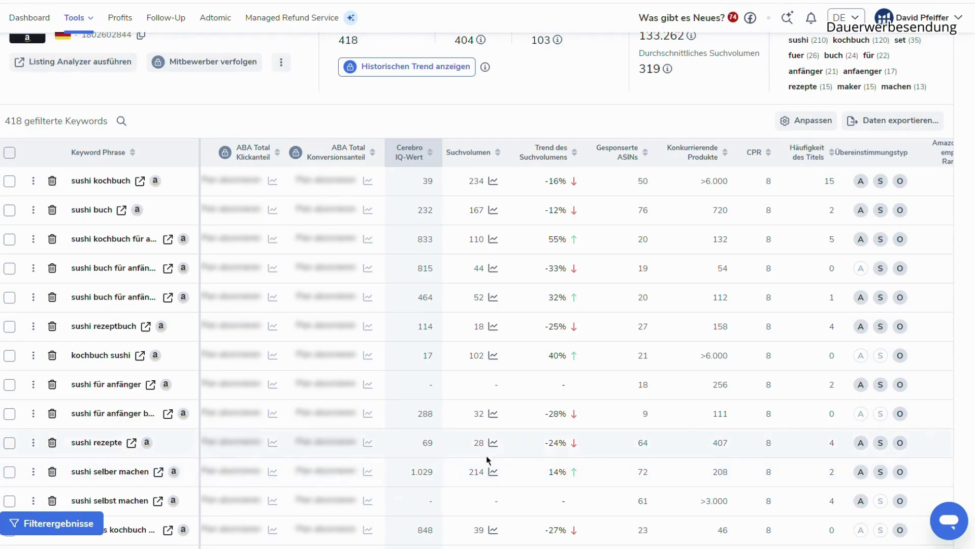
click(496, 162)
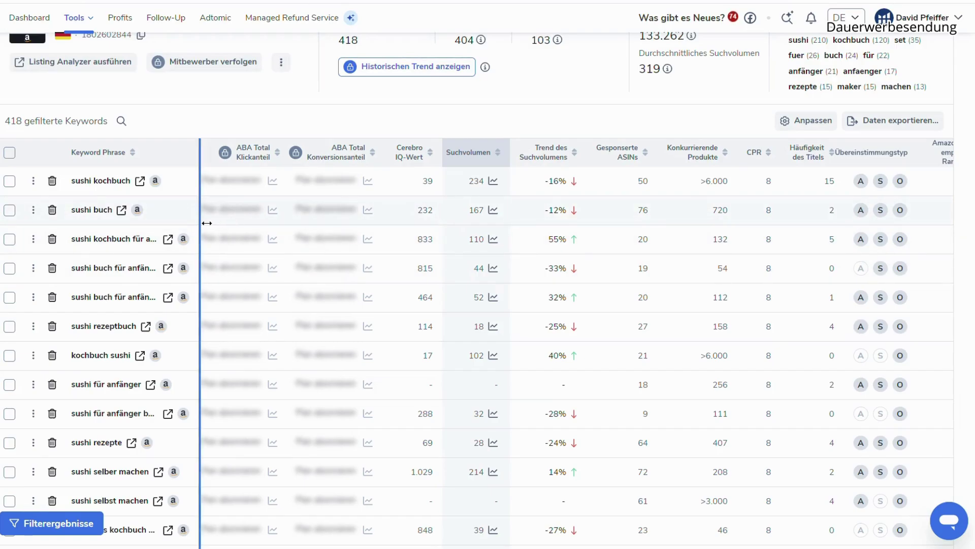
Step: Widen the Keyword Phrase column so that the long phrases can be read in full
drag(200, 220, 304, 249)
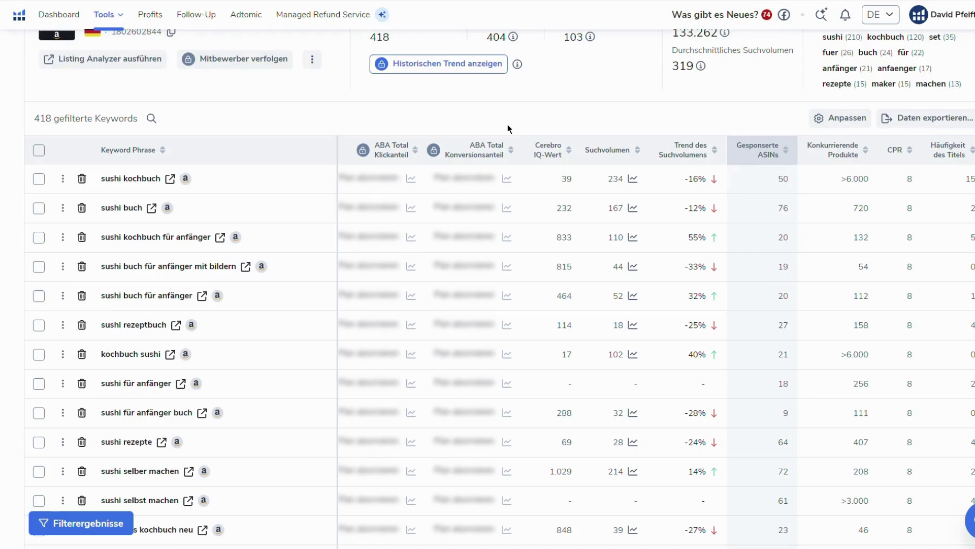
scroll(335, 214, up, 3)
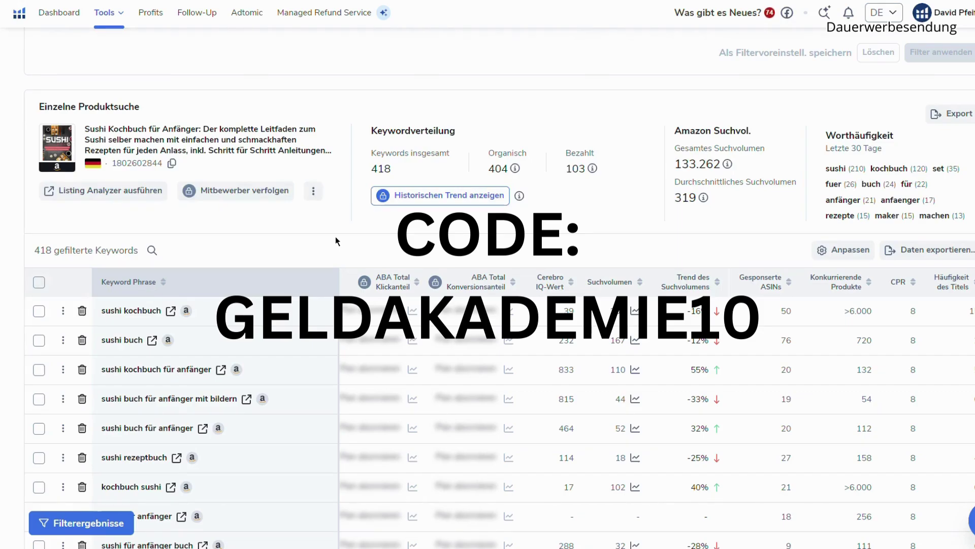
Step: Open the Magnet keyword research tool and retrieve keyword suggestions for "sushi kochbuch" on Amazon Germany
scroll(335, 236, up, 10)
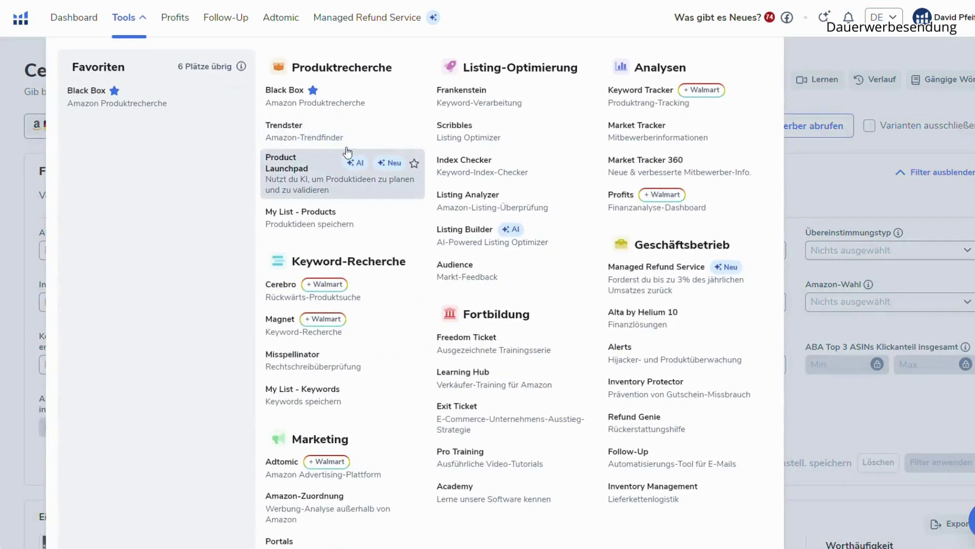
click(281, 328)
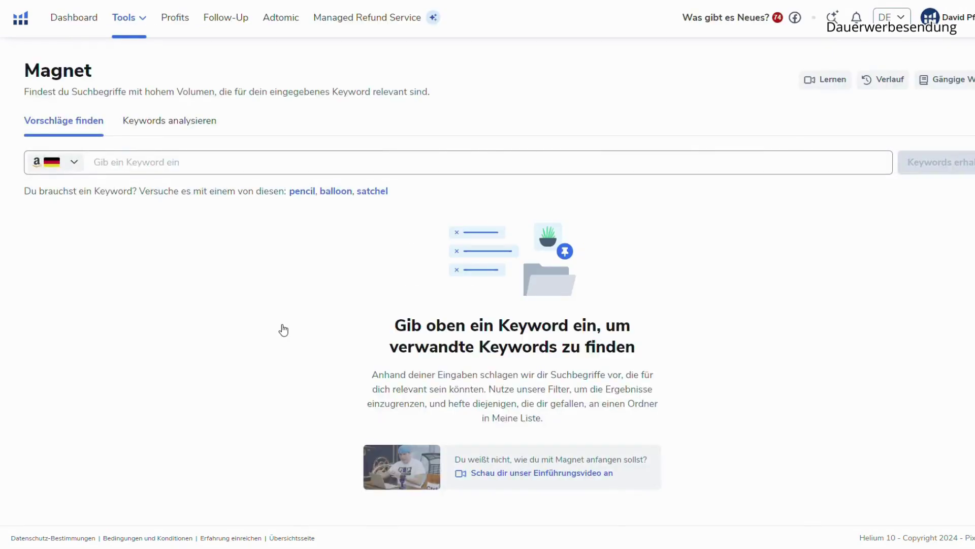
click(213, 163)
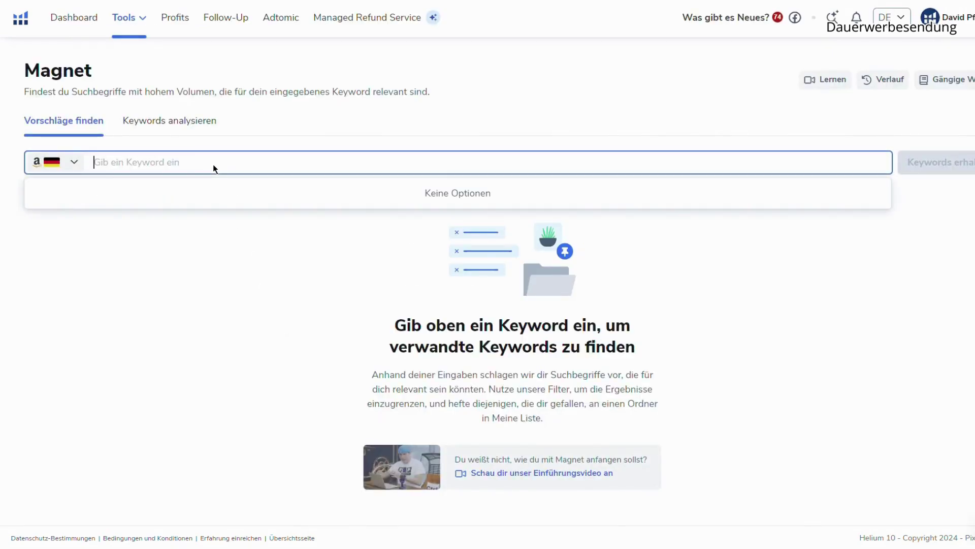
text(sushi koch)
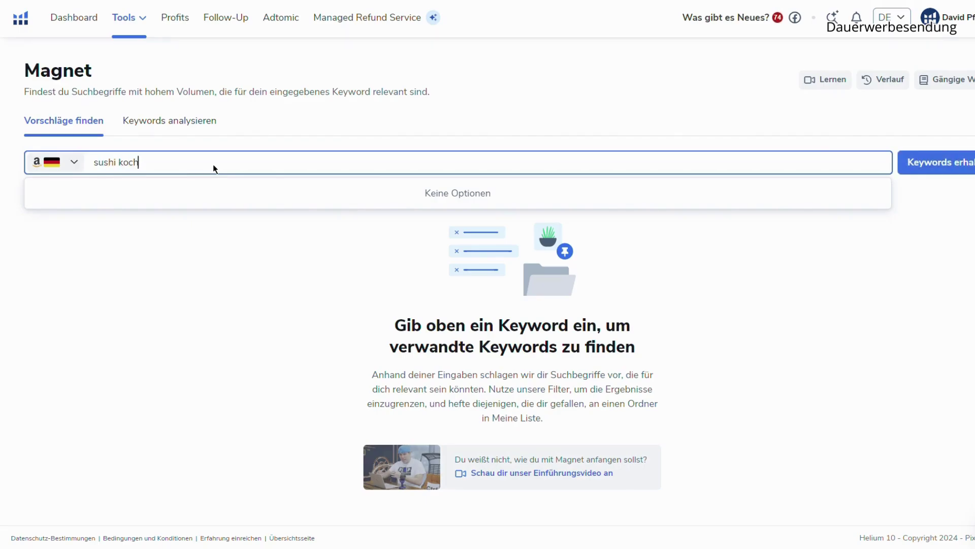
text(buch)
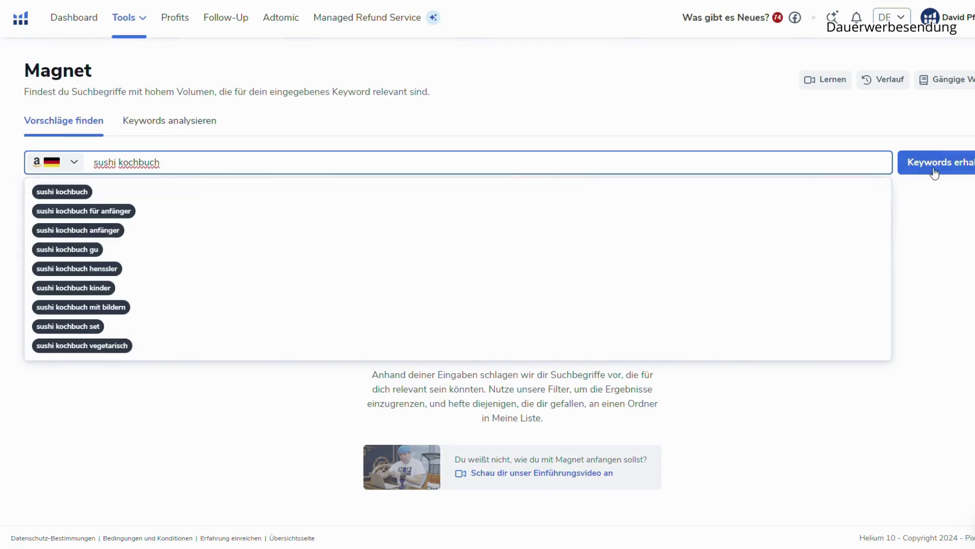
click(957, 169)
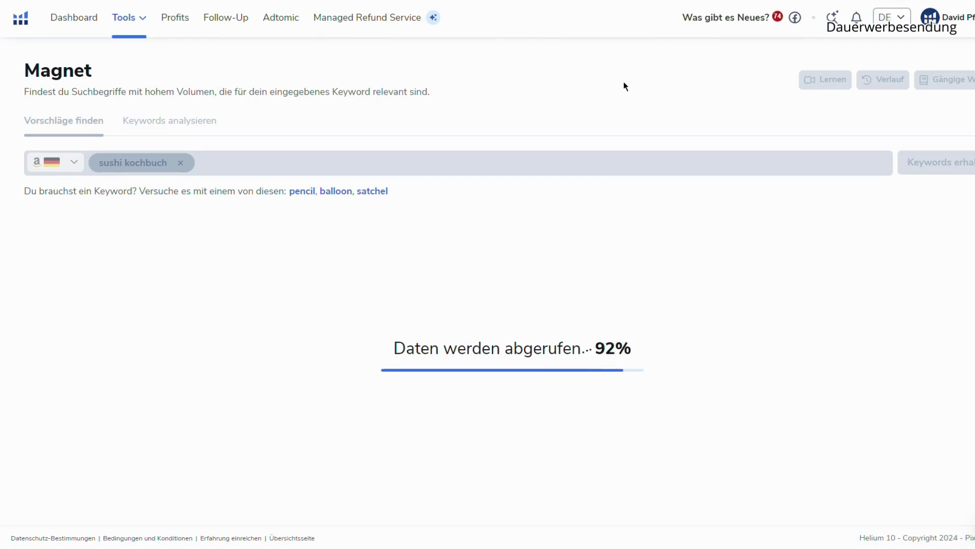
Step: Look over the Magnet results for "sushi kochbuch" and filter them to a minimum search volume of 200
scroll(26, 173, down, 8)
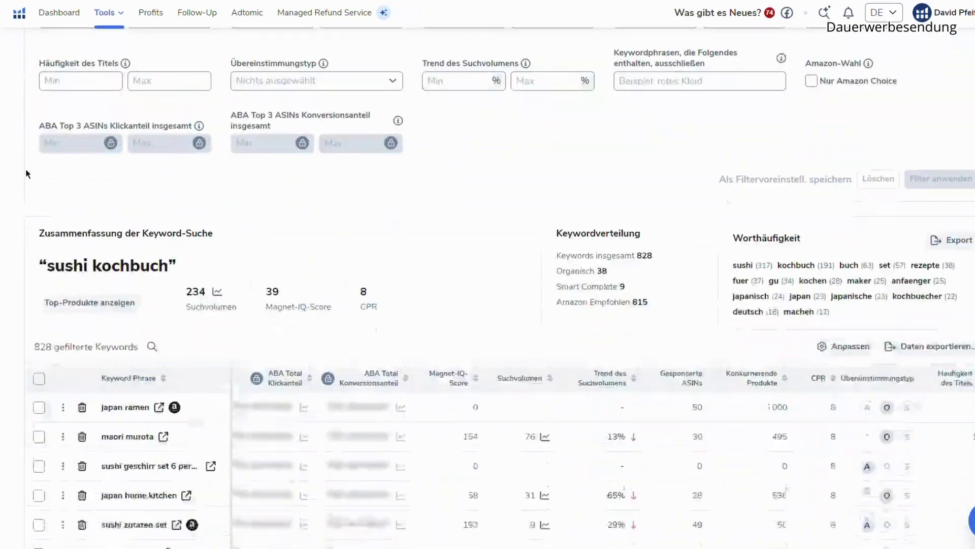
scroll(26, 172, down, 1)
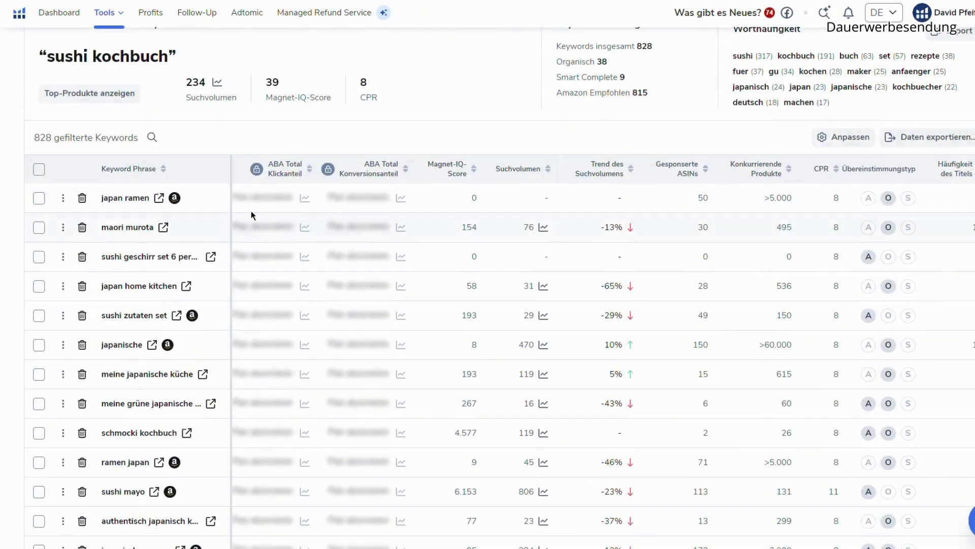
scroll(141, 218, down, 5)
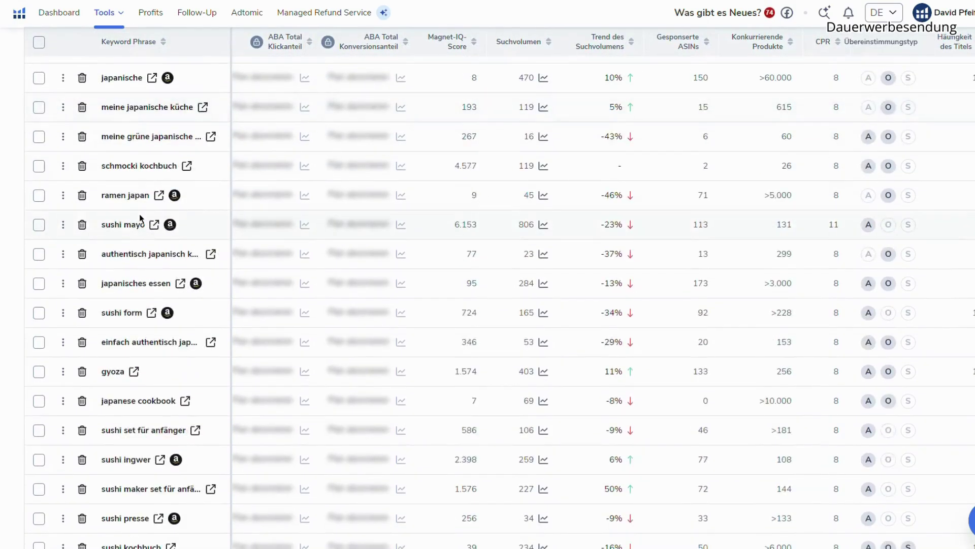
scroll(141, 219, up, 7)
scroll(140, 216, up, 5)
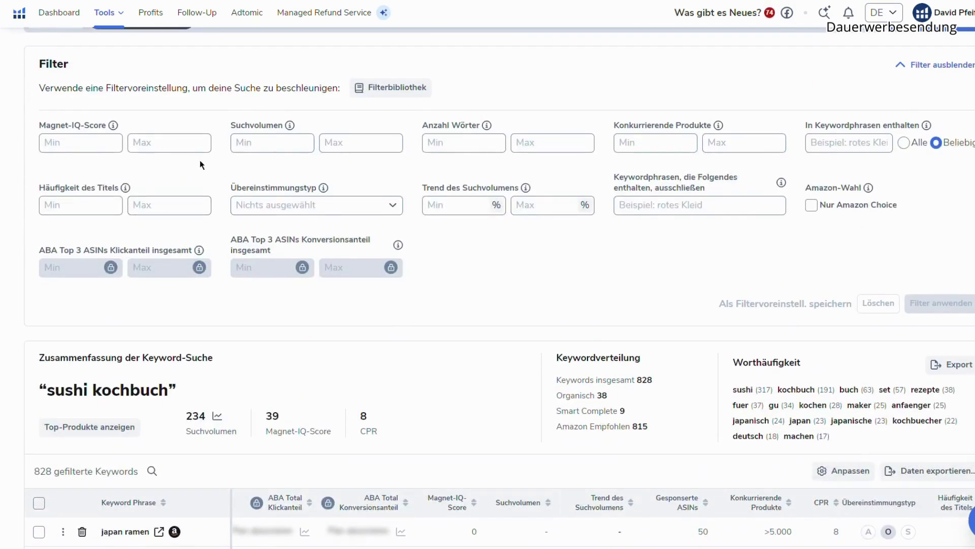
click(273, 150)
text(2)
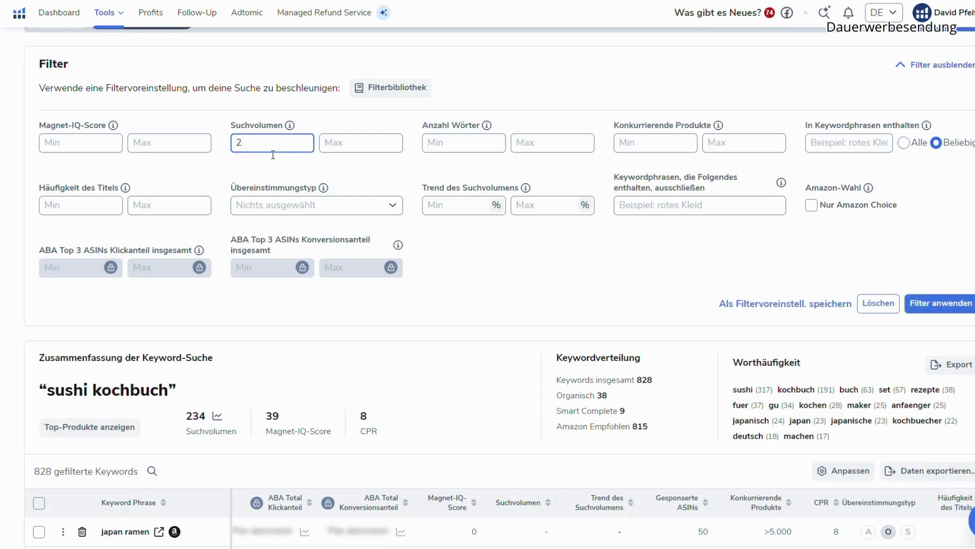
text(00)
click(185, 79)
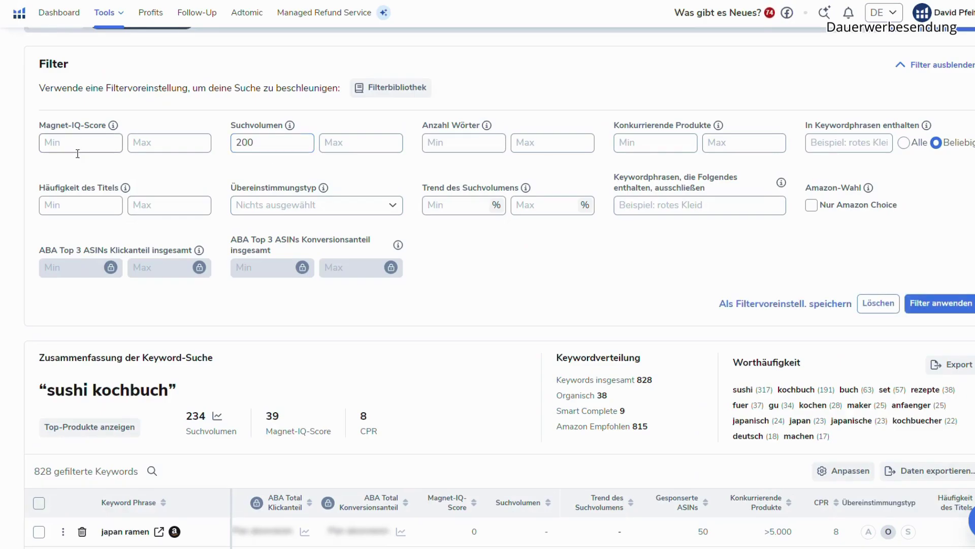
click(935, 305)
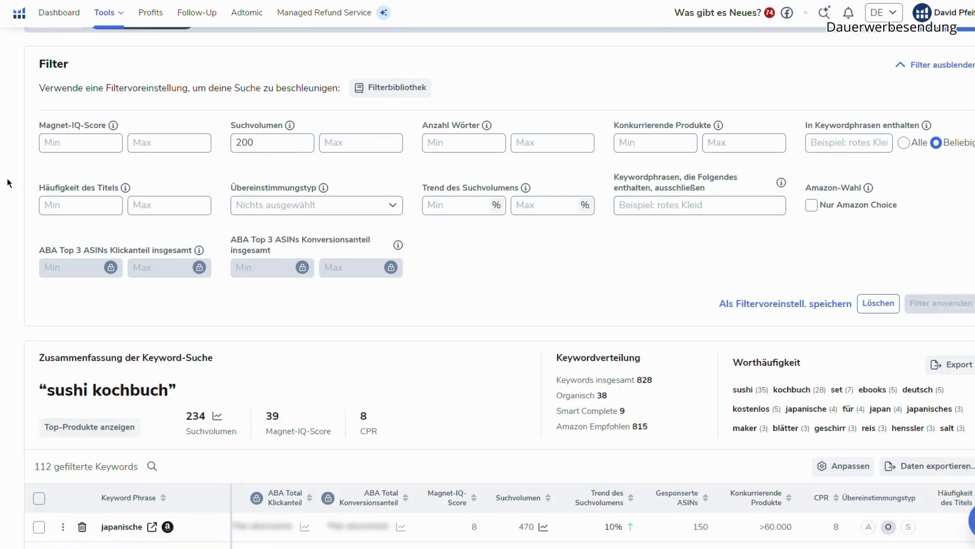
Step: Widen the Keyword Phrase column in the filtered Magnet results and review the sushi keywords with their search volumes and trends
scroll(1, 197, down, 4)
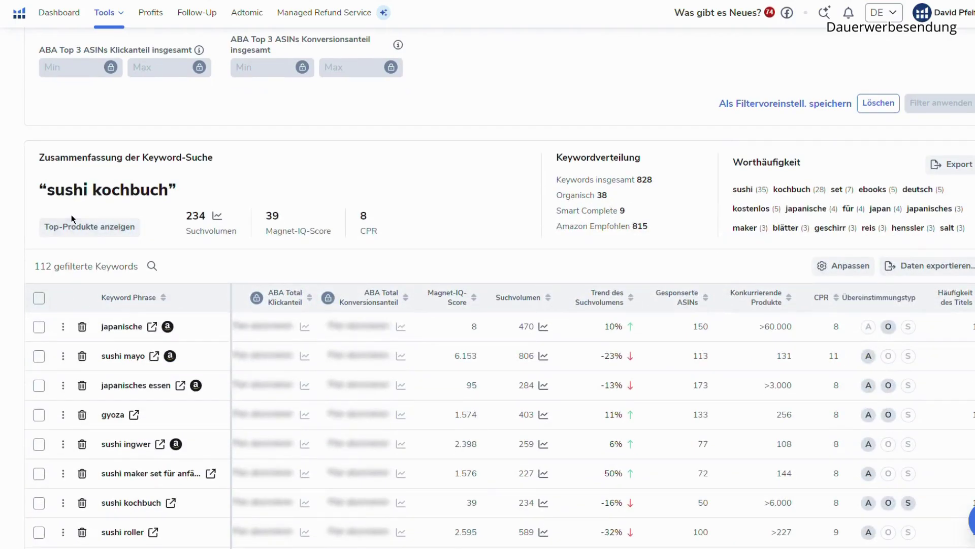
scroll(38, 203, down, 5)
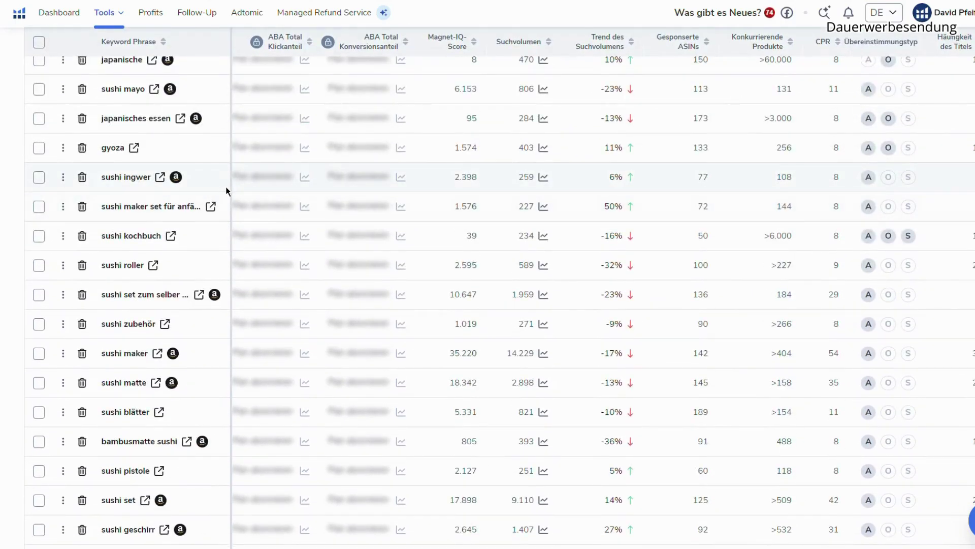
drag(240, 193, 329, 198)
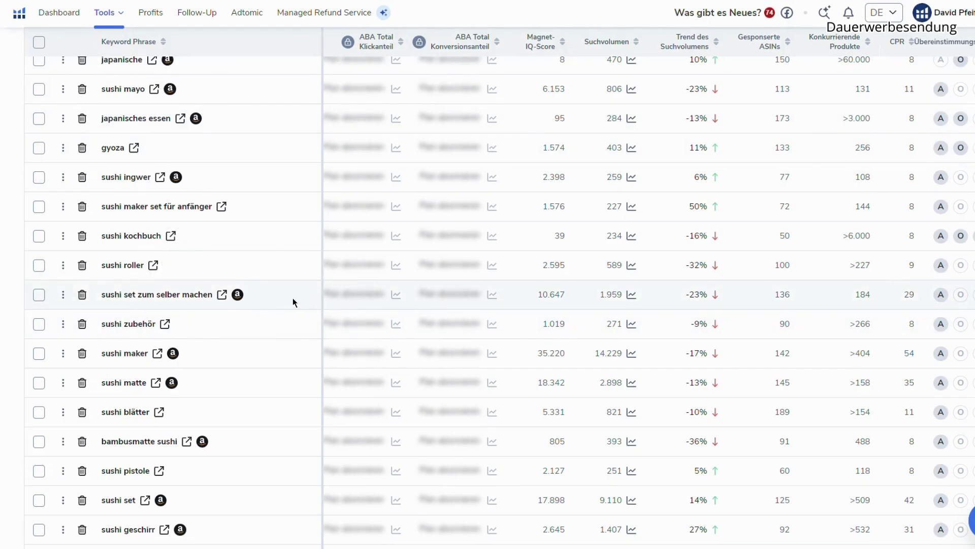
scroll(244, 386, down, 5)
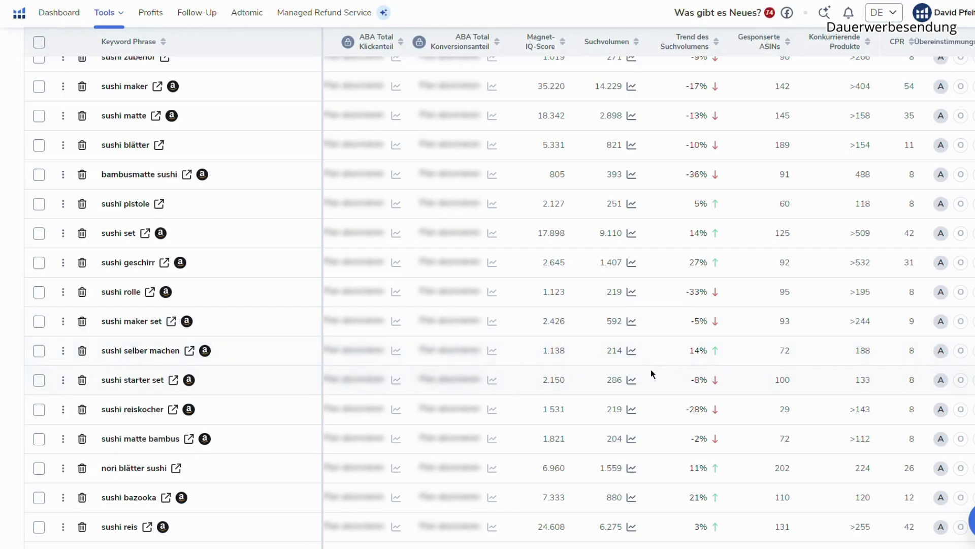
scroll(234, 324, down, 3)
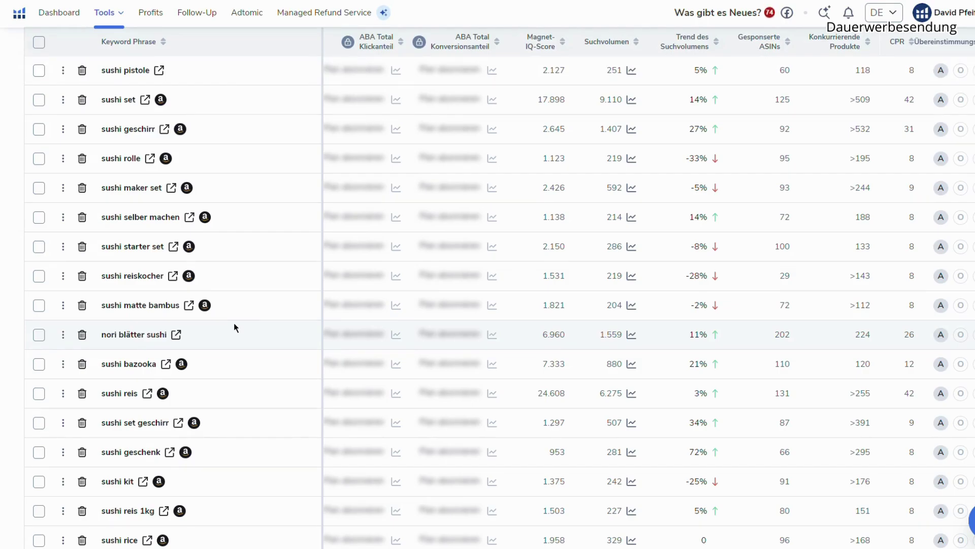
scroll(233, 322, up, 15)
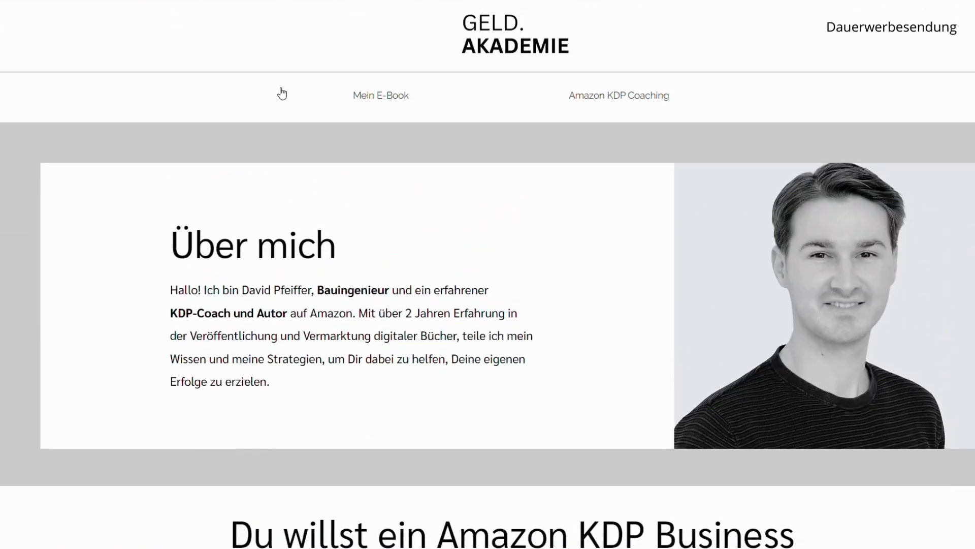
Step: Examine the Geld.Akademie website's Amazon KDP coaching offer, including its contents, duration, example daily earnings and contact section
scroll(282, 92, down, 7)
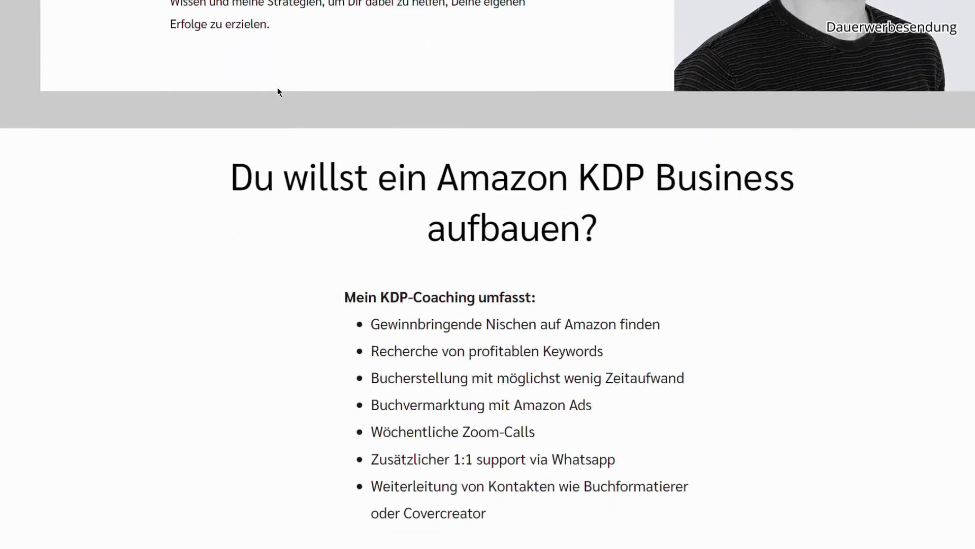
scroll(278, 92, down, 2)
scroll(277, 87, down, 6)
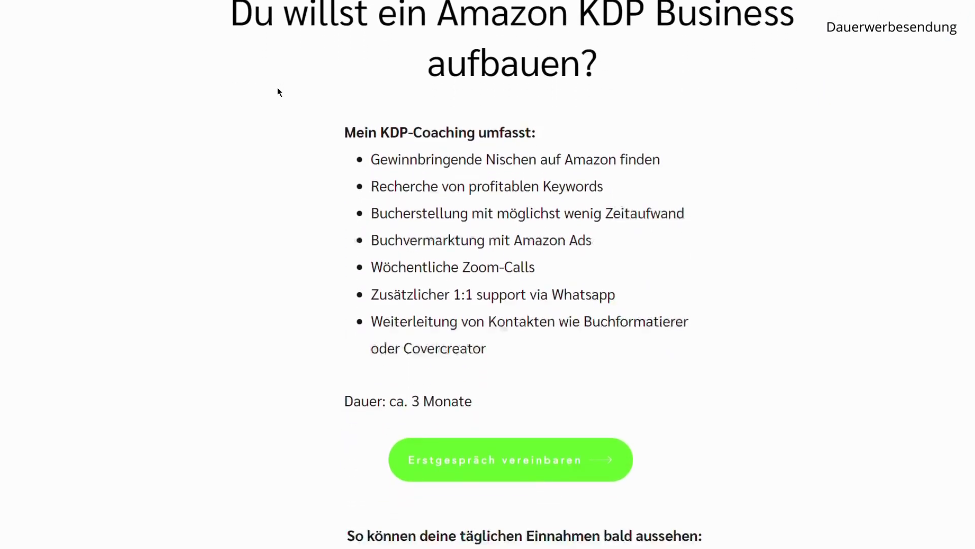
scroll(278, 89, down, 2)
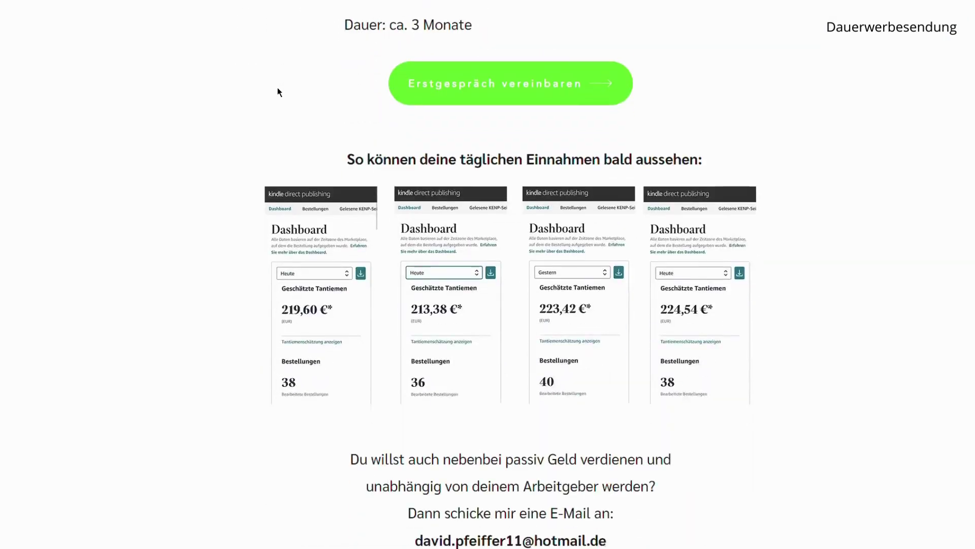
scroll(277, 89, up, 2)
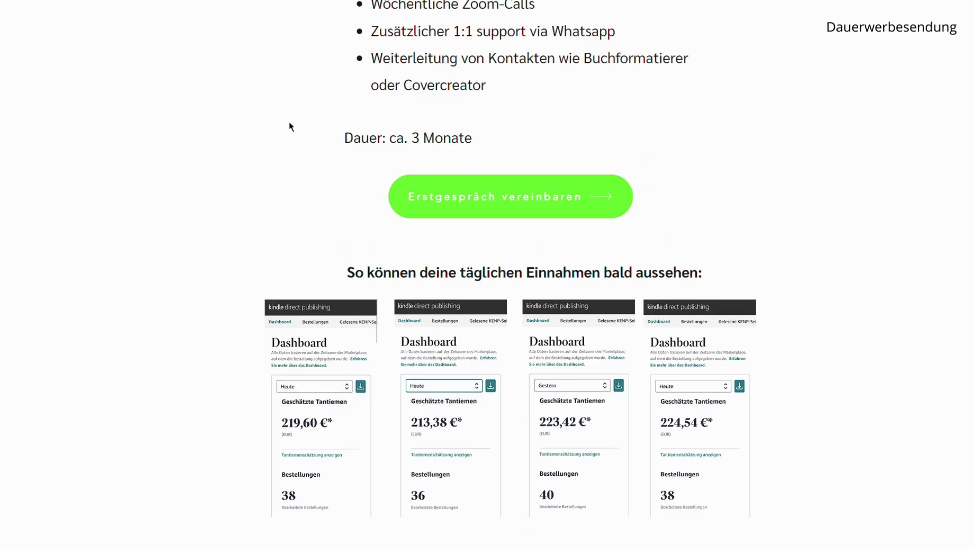
scroll(290, 126, down, 8)
scroll(276, 216, up, 4)
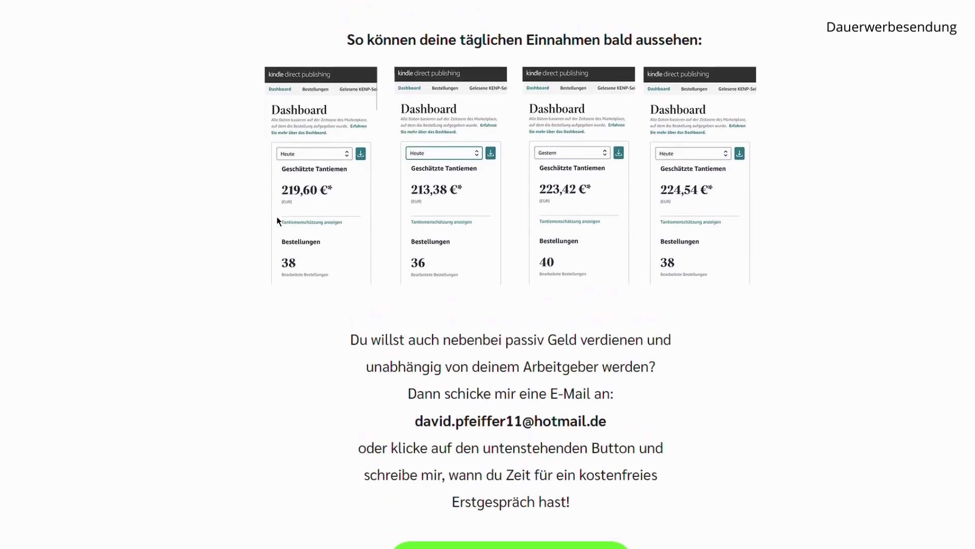
scroll(298, 218, up, 2)
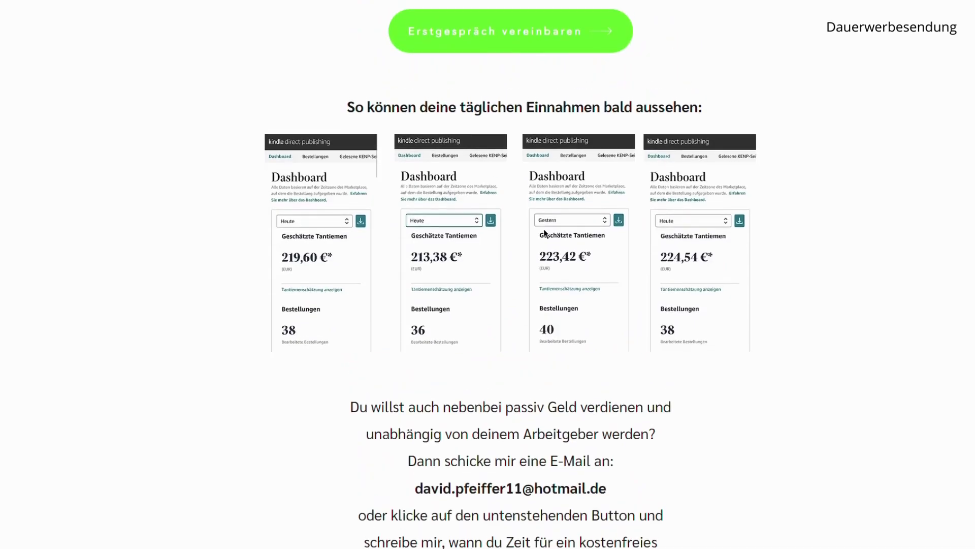
scroll(352, 259, up, 8)
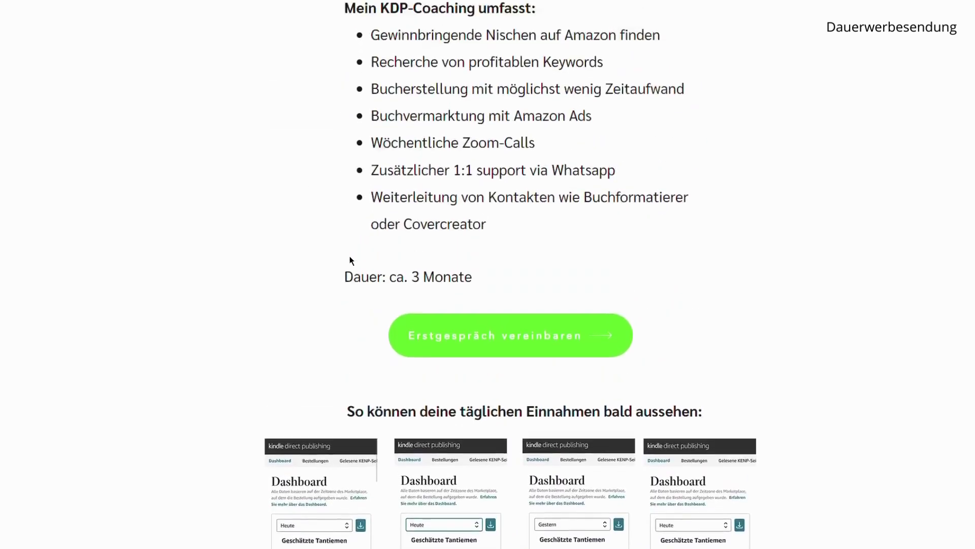
scroll(349, 258, up, 1)
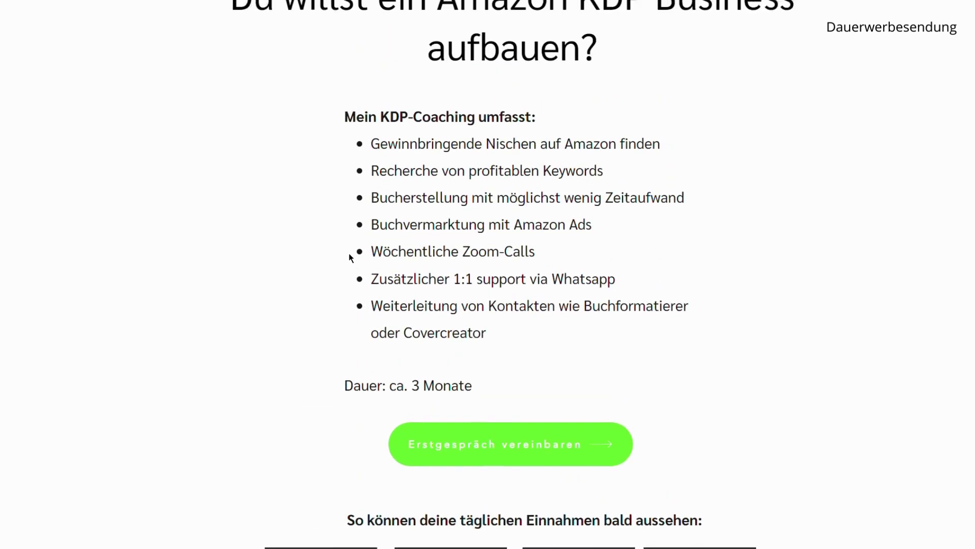